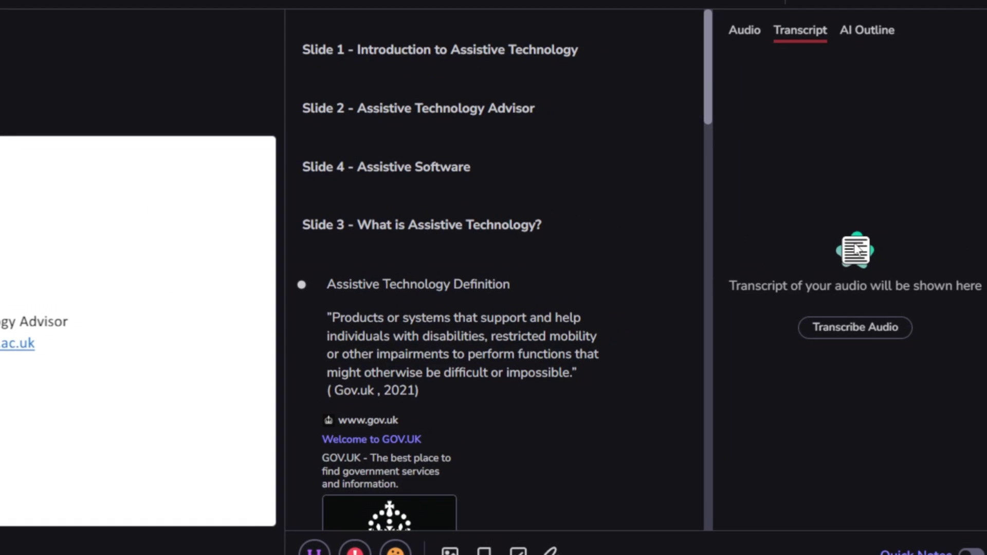
- Transcribe the event's recorded audio in English into the Transcript tab
{"action": "left_click", "coordinate": [866, 334]}
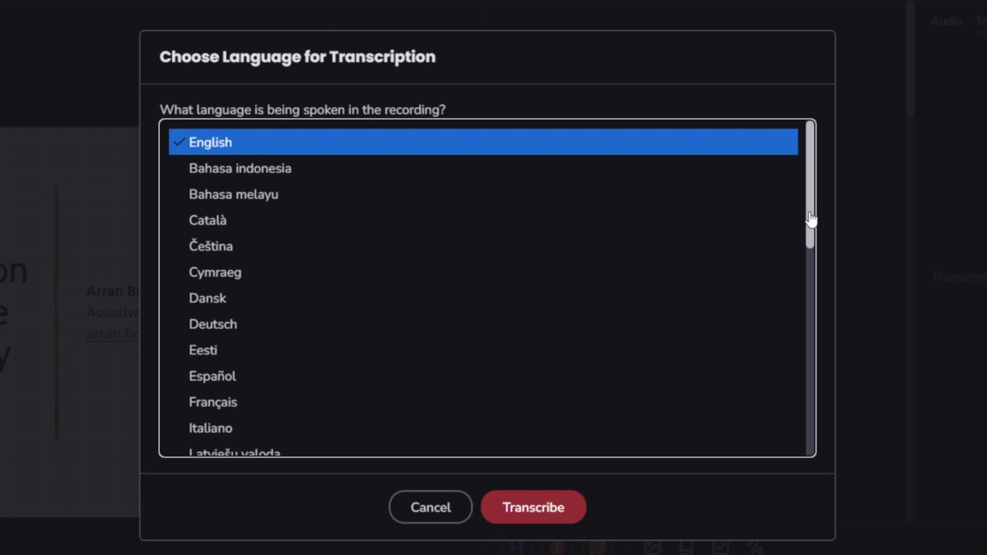
{"action": "mouse_move", "coordinate": [812, 220]}
{"action": "left_mouse_down"}
{"action": "mouse_move", "coordinate": [809, 434]}
{"action": "mouse_move", "coordinate": [817, 381]}
{"action": "mouse_move", "coordinate": [800, 214]}
{"action": "left_mouse_up"}
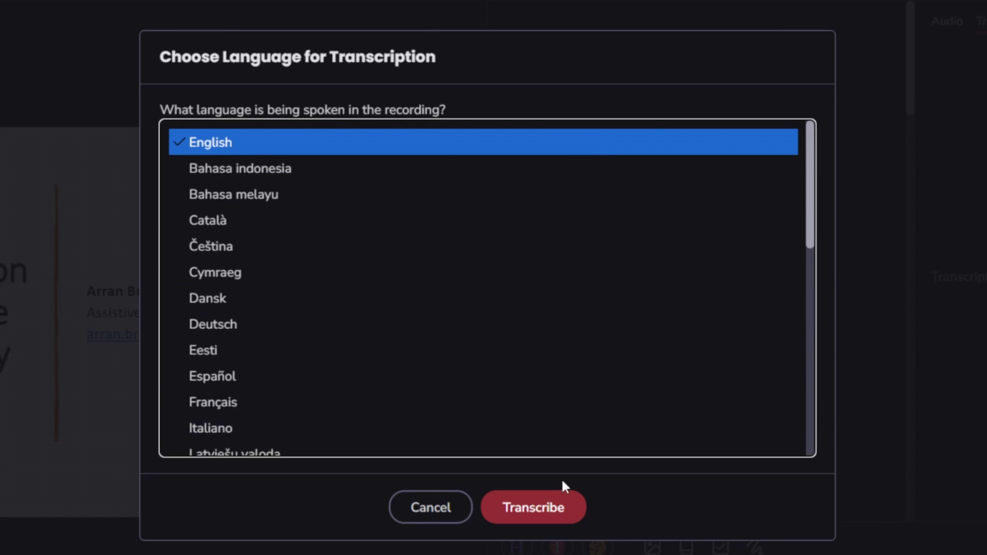
{"action": "left_click", "coordinate": [553, 509]}
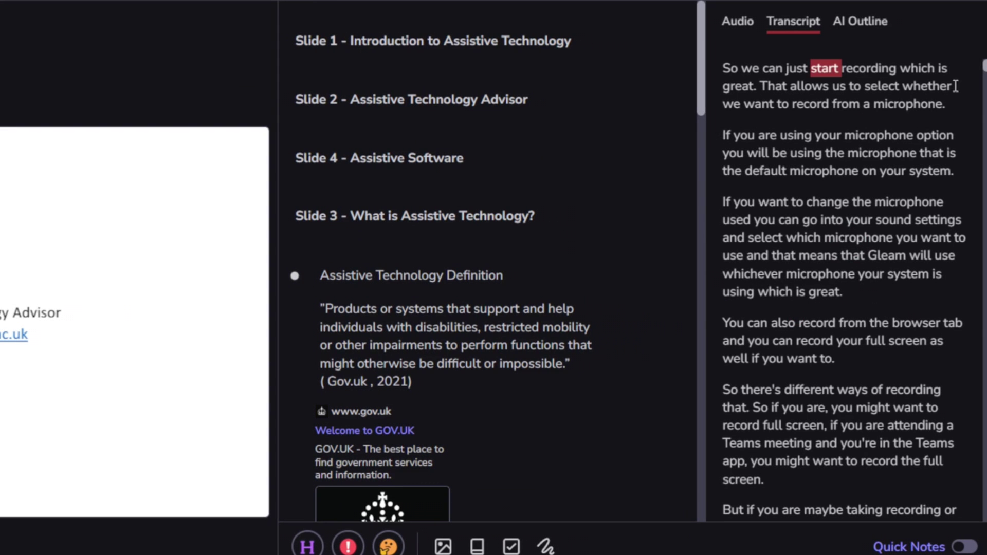
- Permanently delete the event's transcript from the extra options menu, confirming the deletion
{"action": "left_click_drag", "start_coordinate": [984, 67], "coordinate": [984, 134]}
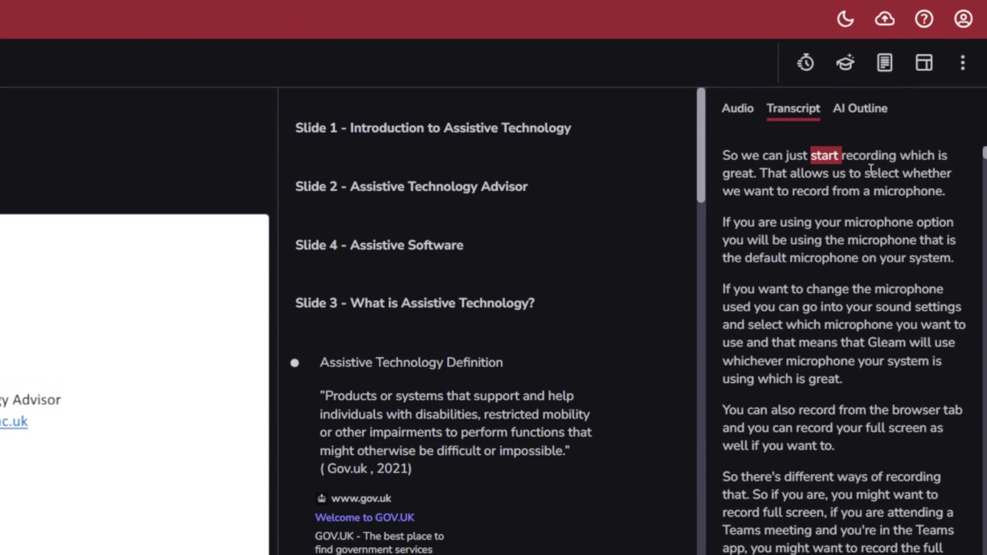
{"action": "left_click", "coordinate": [961, 64]}
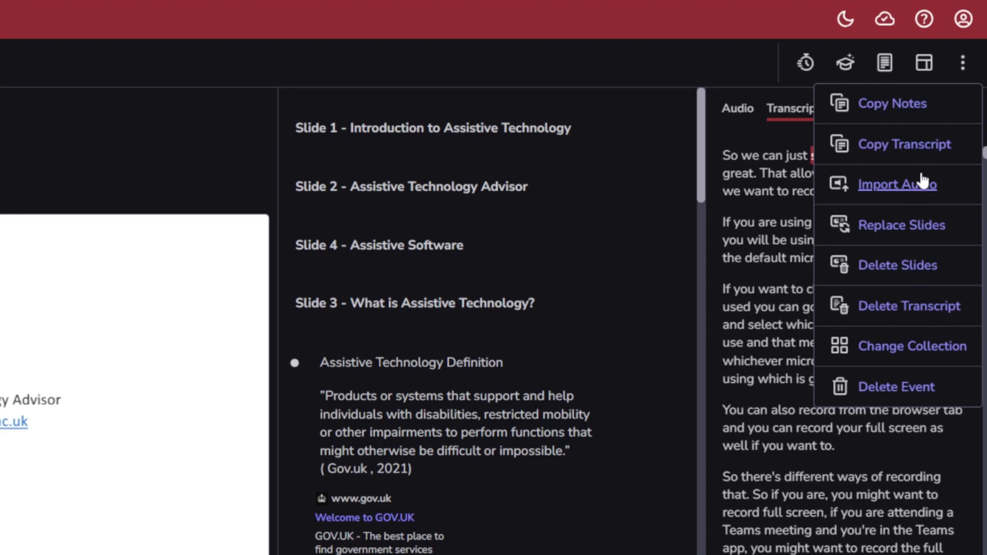
{"action": "left_click", "coordinate": [894, 307]}
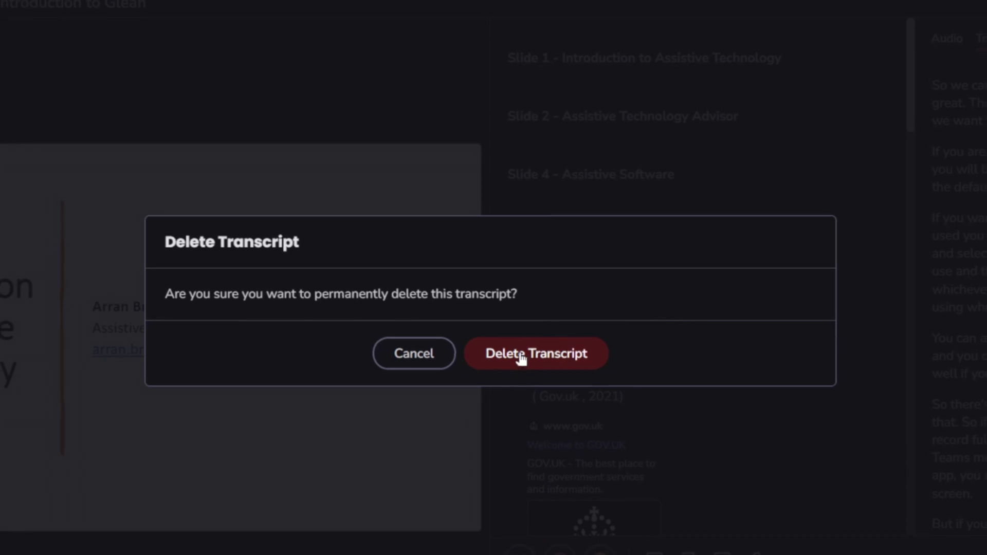
{"action": "left_click", "coordinate": [520, 356]}
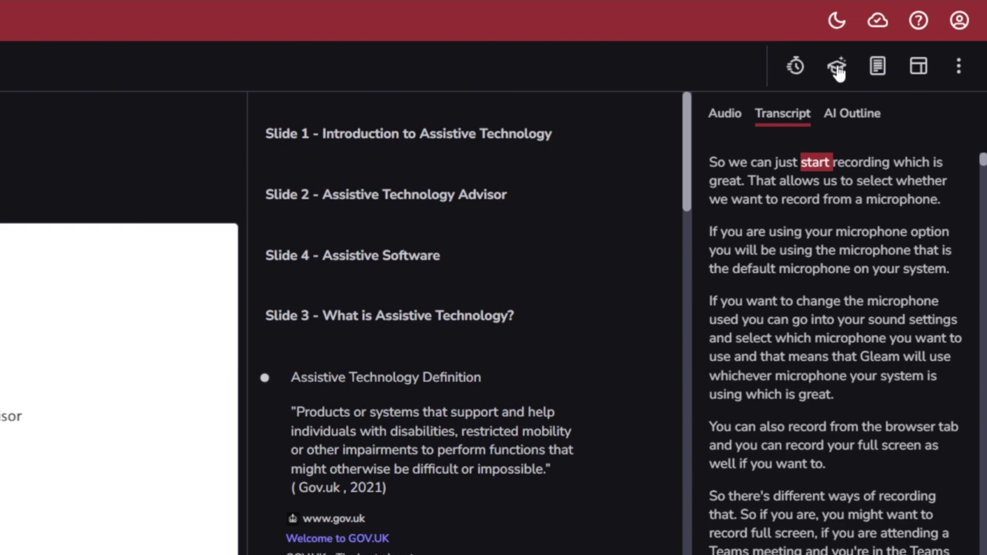
- Open Quiz Me for the Introduction to Glean event and start the quiz
{"action": "left_click", "coordinate": [835, 67]}
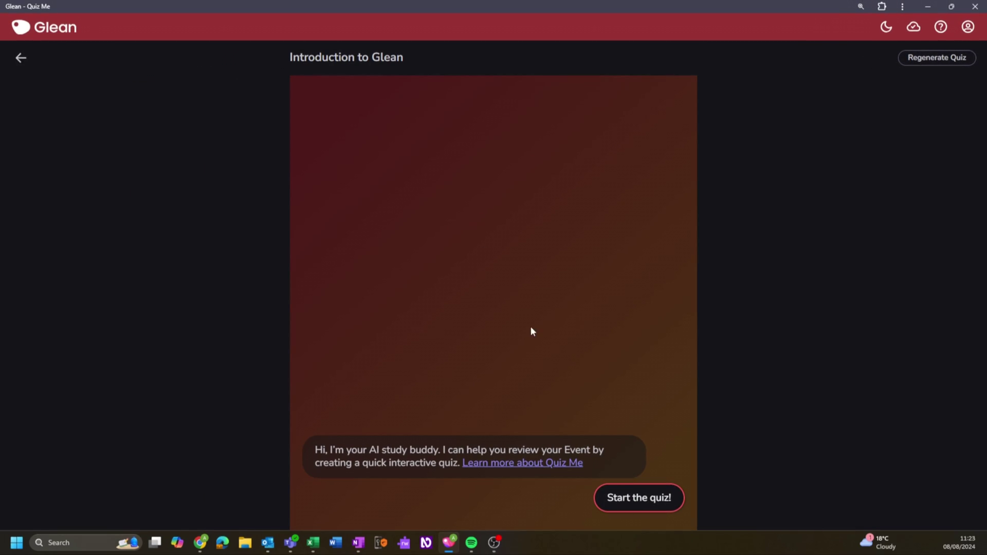
{"action": "left_click", "coordinate": [633, 498]}
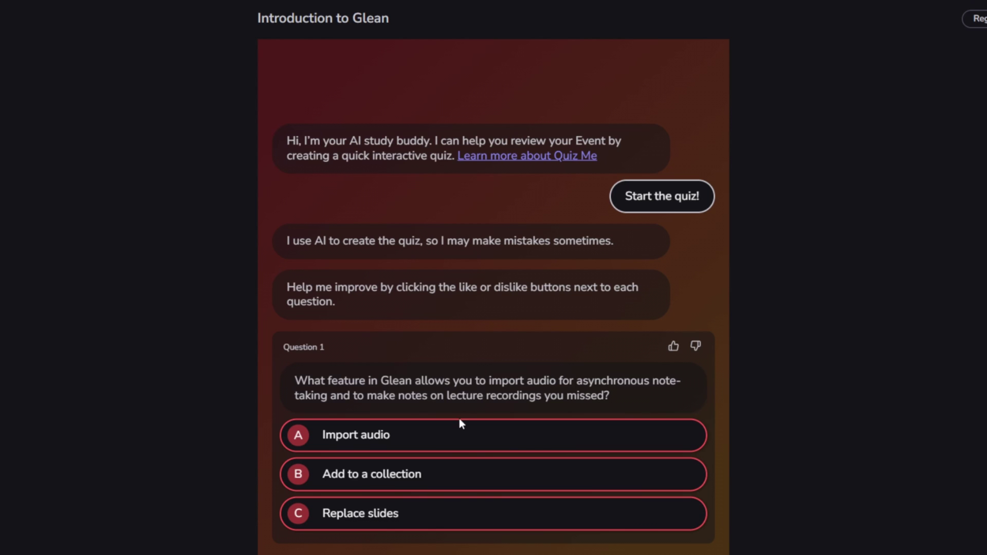
- Answer Questions 1–5: Import audio, Playback Speed, sound settings, temporary review, products and systems definition
{"action": "left_click", "coordinate": [457, 438]}
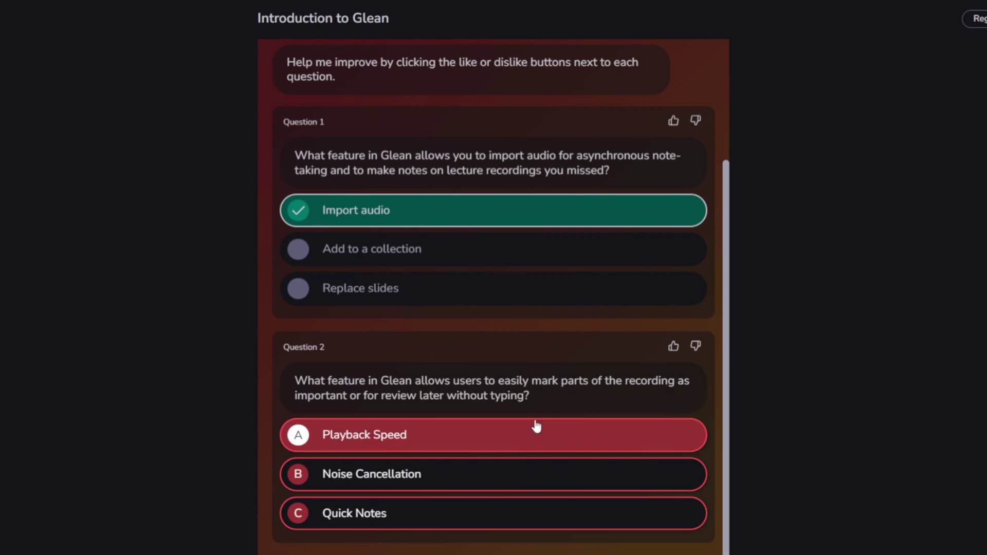
{"action": "left_click", "coordinate": [529, 437]}
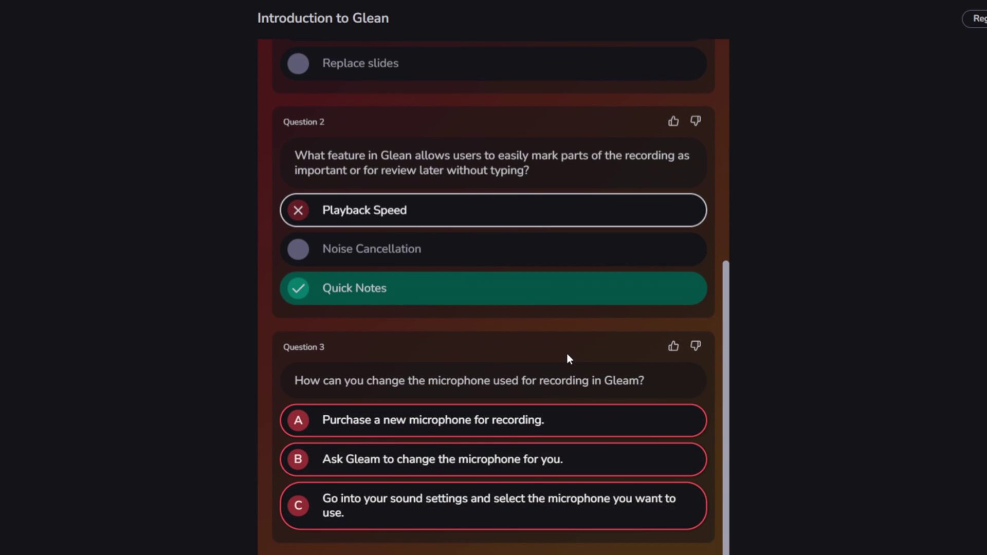
{"action": "left_click", "coordinate": [548, 515]}
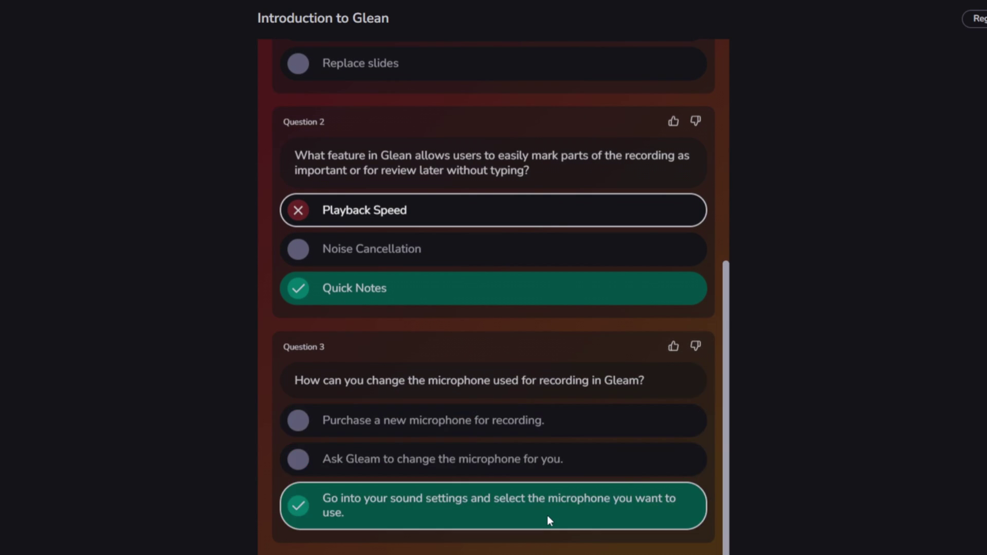
{"action": "left_click", "coordinate": [559, 435]}
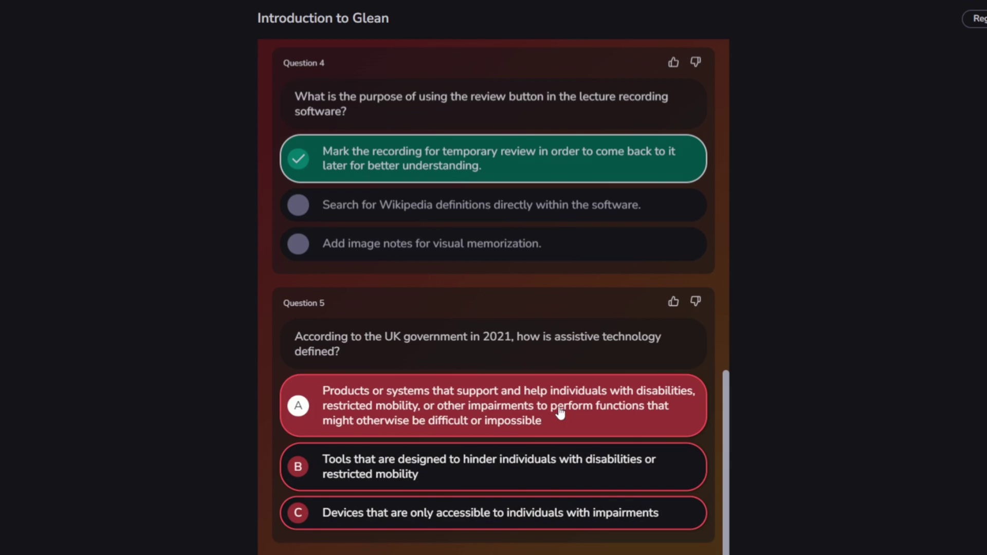
{"action": "left_click", "coordinate": [568, 424]}
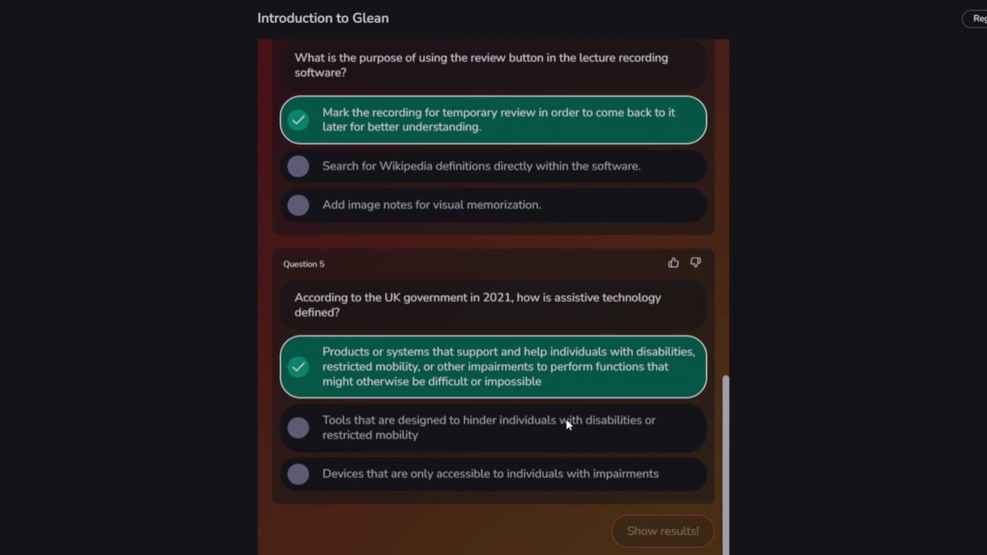
- Show the quiz results (4 of 5 correct) and scroll through the explanations
{"action": "left_click", "coordinate": [693, 539]}
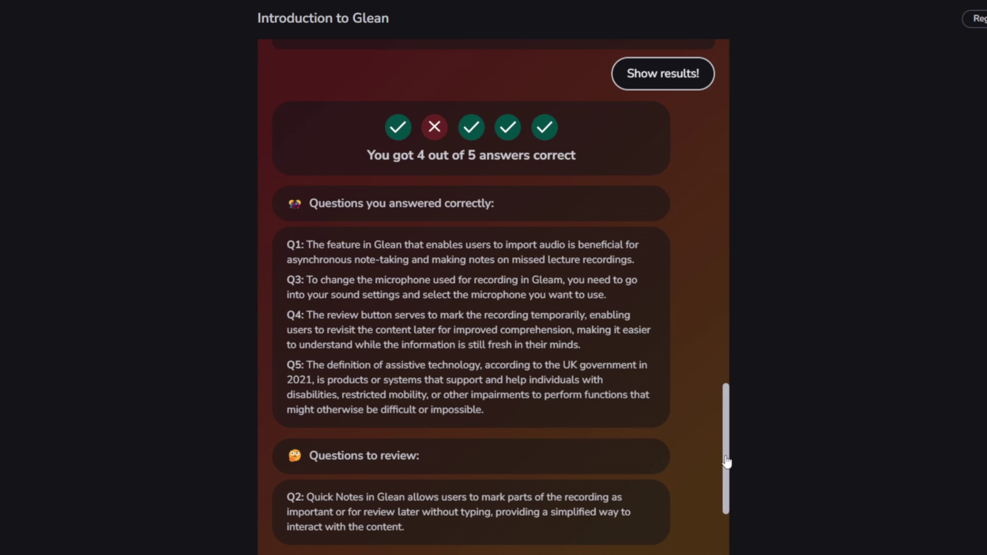
{"action": "left_click_drag", "start_coordinate": [728, 464], "coordinate": [731, 524]}
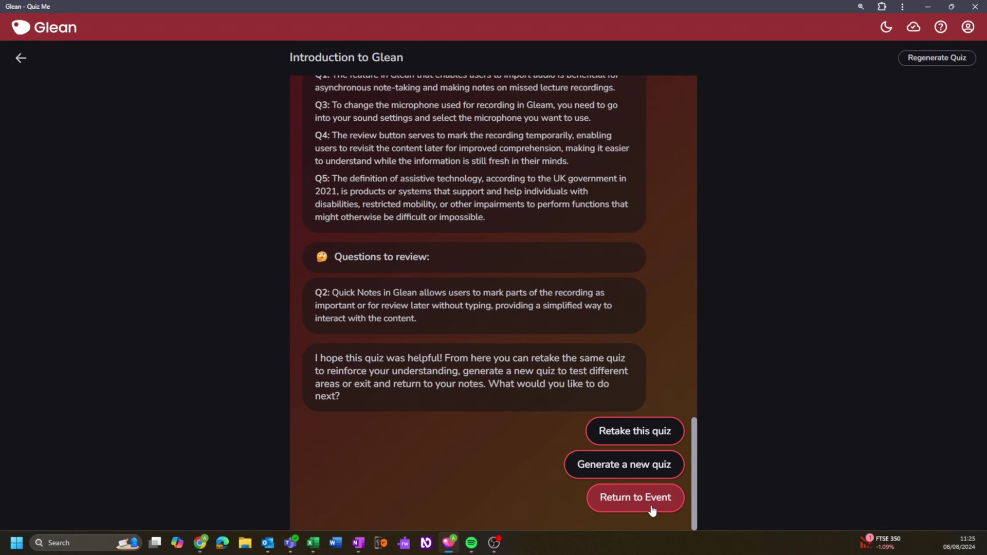
- Return from the finished quiz to the Introduction to Glean event page
{"action": "left_click", "coordinate": [651, 508]}
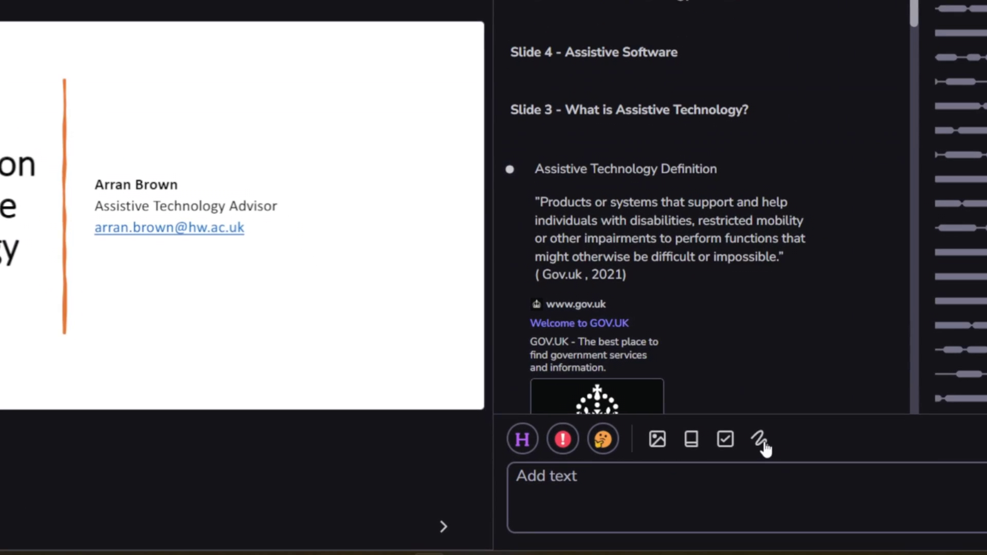
- On a new scribble card, handwrite 'Hello' and highlight it in yellow
{"action": "left_click", "coordinate": [771, 438]}
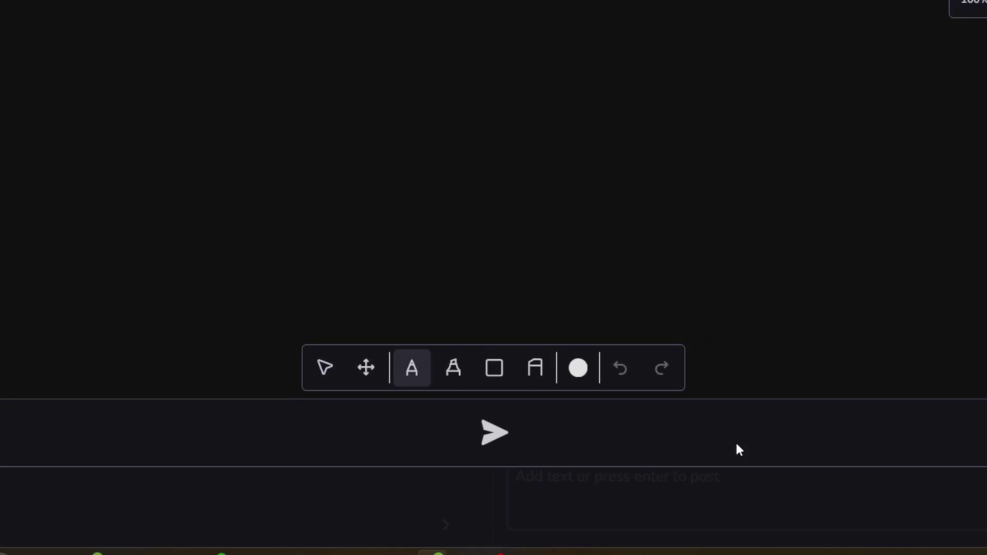
{"action": "left_click_drag", "start_coordinate": [204, 159], "coordinate": [213, 217]}
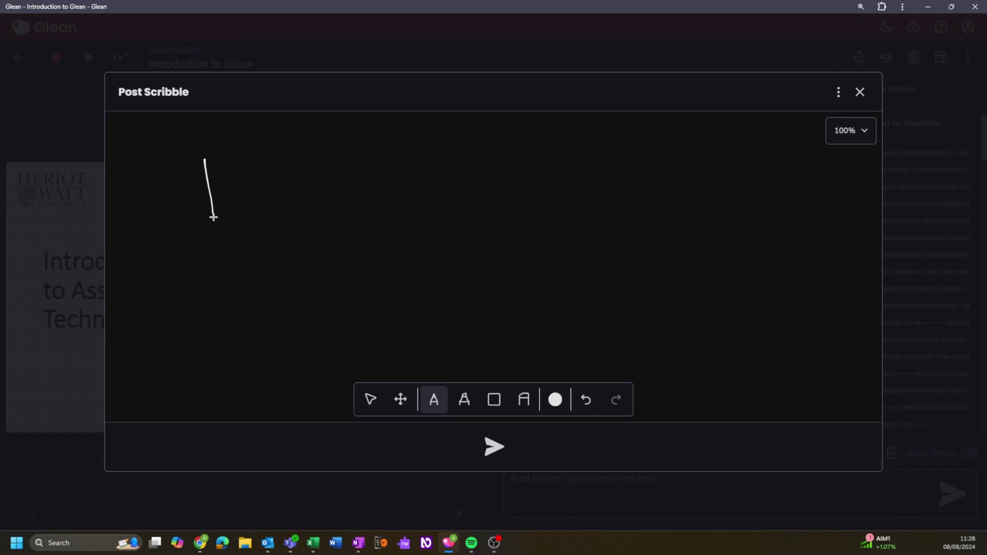
{"action": "left_click_drag", "start_coordinate": [233, 142], "coordinate": [250, 211]}
{"action": "left_click_drag", "start_coordinate": [208, 196], "coordinate": [246, 189]}
{"action": "mouse_move", "coordinate": [268, 196]}
{"action": "left_mouse_down"}
{"action": "mouse_move", "coordinate": [288, 207]}
{"action": "mouse_move", "coordinate": [383, 189]}
{"action": "left_mouse_up"}
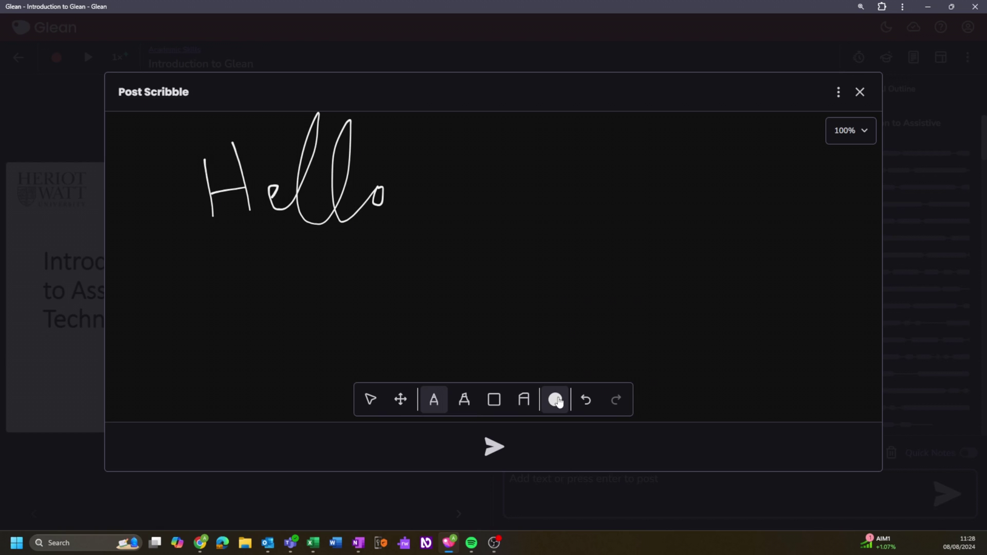
{"action": "left_click", "coordinate": [555, 400]}
{"action": "left_click", "coordinate": [559, 324]}
{"action": "left_click", "coordinate": [465, 399]}
{"action": "mouse_move", "coordinate": [193, 142]}
{"action": "left_mouse_down"}
{"action": "mouse_move", "coordinate": [286, 209]}
{"action": "mouse_move", "coordinate": [403, 220]}
{"action": "left_mouse_up"}
- Draw a blue rectangle with a white triangle inside it, right of 'Hello'
{"action": "left_click", "coordinate": [494, 399]}
{"action": "left_click", "coordinate": [555, 399]}
{"action": "left_click", "coordinate": [558, 346]}
{"action": "left_click_drag", "start_coordinate": [462, 170], "coordinate": [587, 276]}
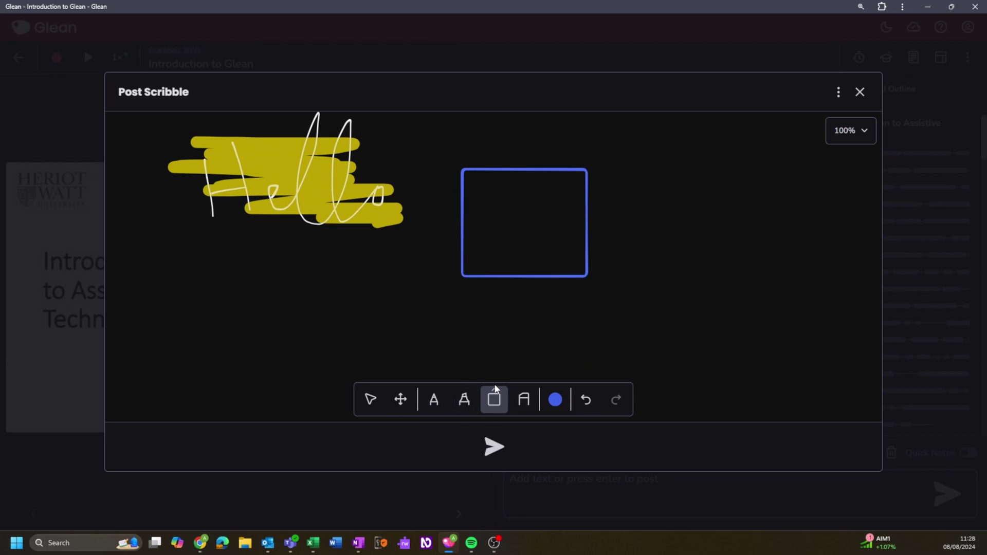
{"action": "left_click", "coordinate": [493, 400]}
{"action": "left_click_drag", "start_coordinate": [461, 272], "coordinate": [587, 172]}
- Erase the 'Hello' writing and yellow highlight, then post the triangle scribble
{"action": "left_click", "coordinate": [524, 399]}
{"action": "mouse_move", "coordinate": [401, 221]}
{"action": "left_mouse_down"}
{"action": "mouse_move", "coordinate": [394, 229]}
{"action": "mouse_move", "coordinate": [208, 196]}
{"action": "left_mouse_up"}
{"action": "left_click", "coordinate": [480, 443]}
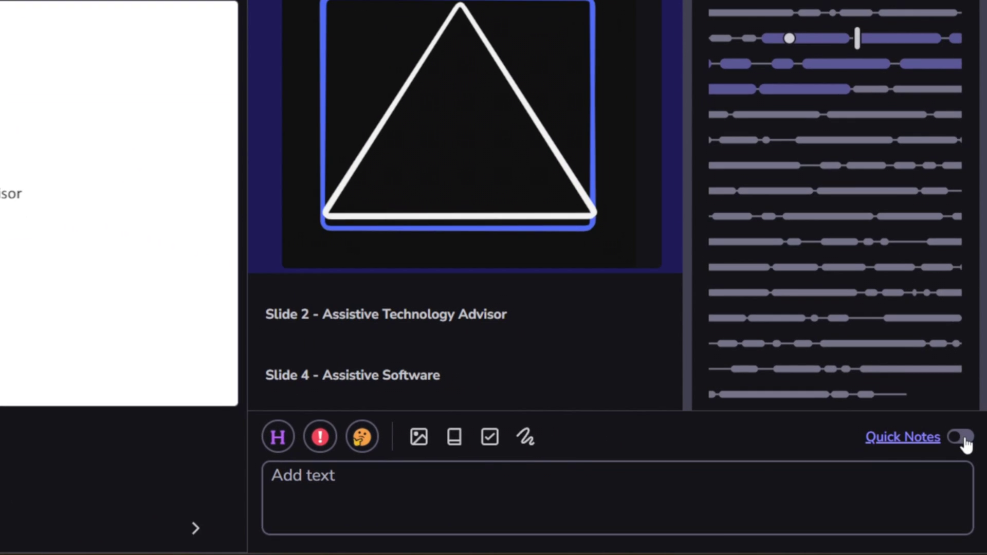
- Enable Quick Notes, add an important heading at 00:38, and a review note at 02:32
{"action": "left_click", "coordinate": [962, 438]}
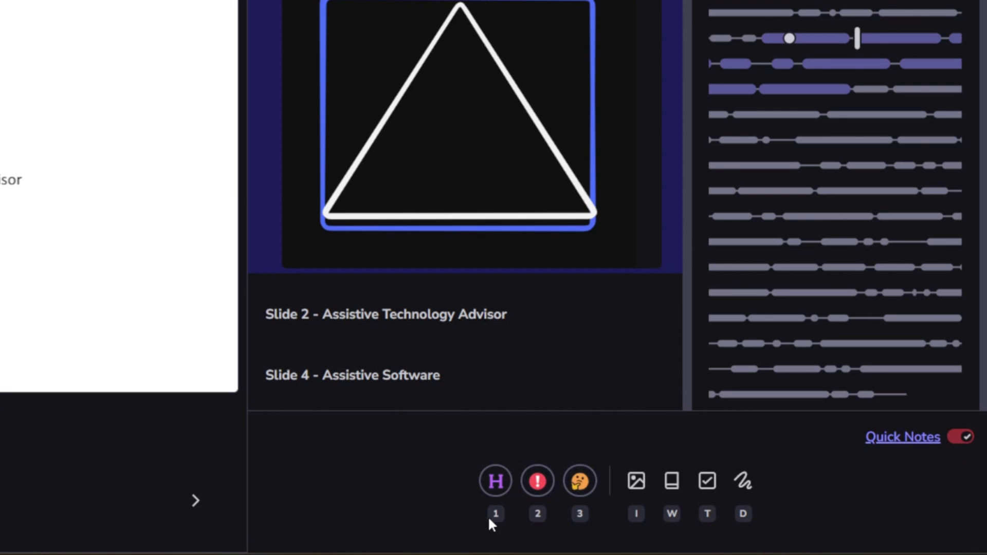
{"action": "left_click", "coordinate": [492, 481]}
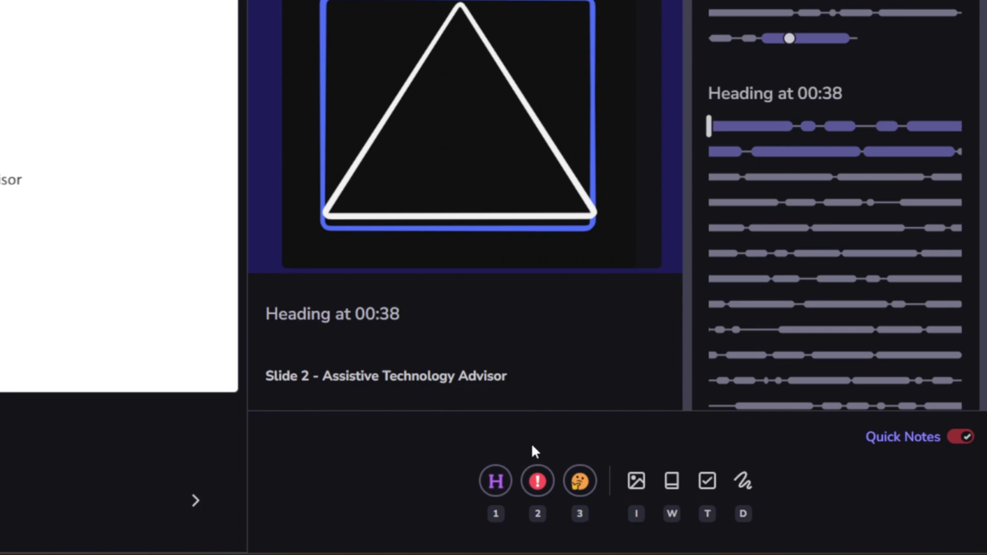
{"action": "key", "text": "2"}
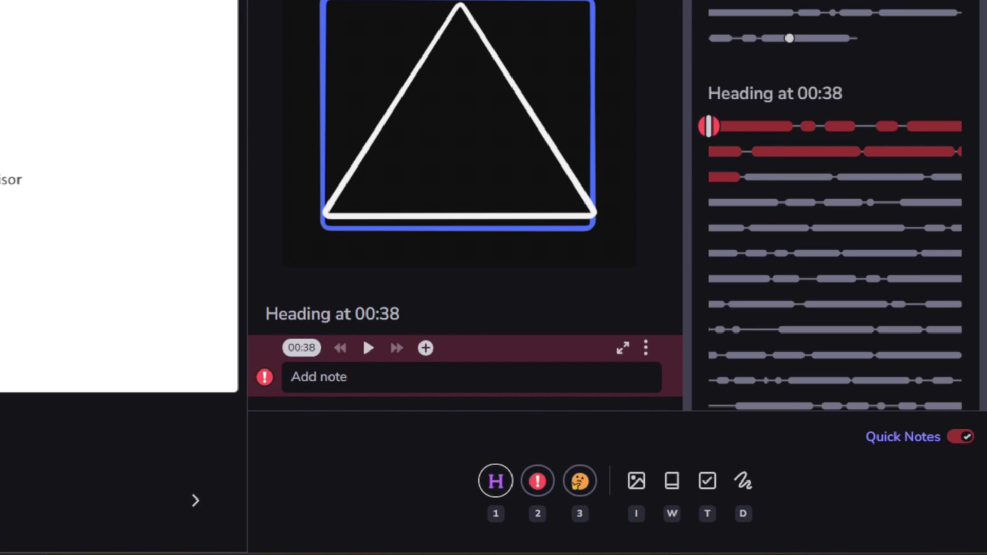
{"action": "left_click", "coordinate": [875, 303]}
{"action": "key", "text": "3"}
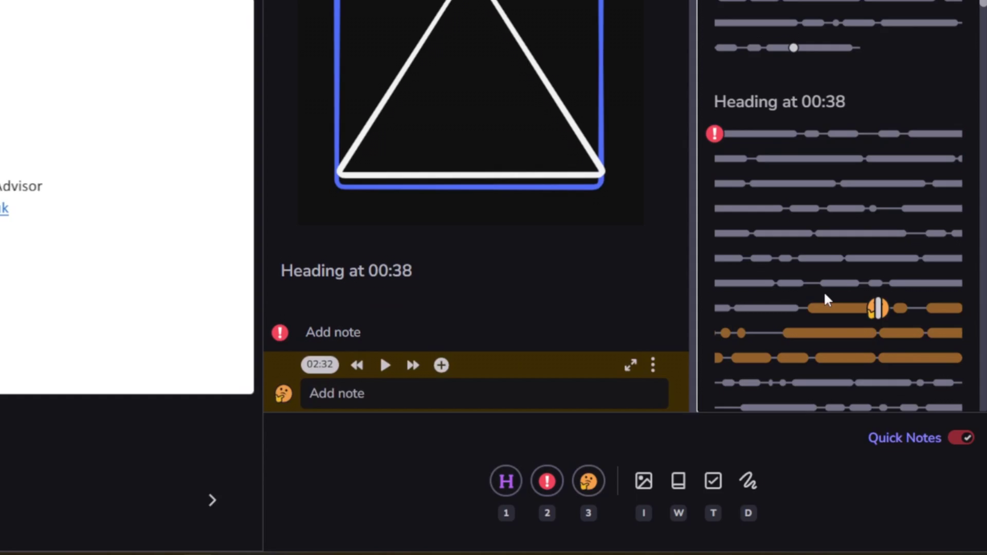